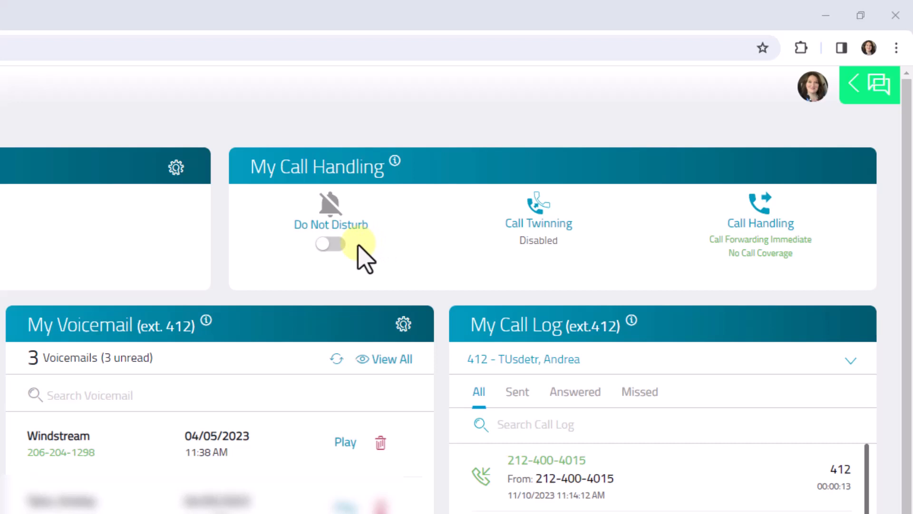
# - Toggle Do Not Disturb in the My Call Handling widget on the overview
pyautogui.click(330, 245)
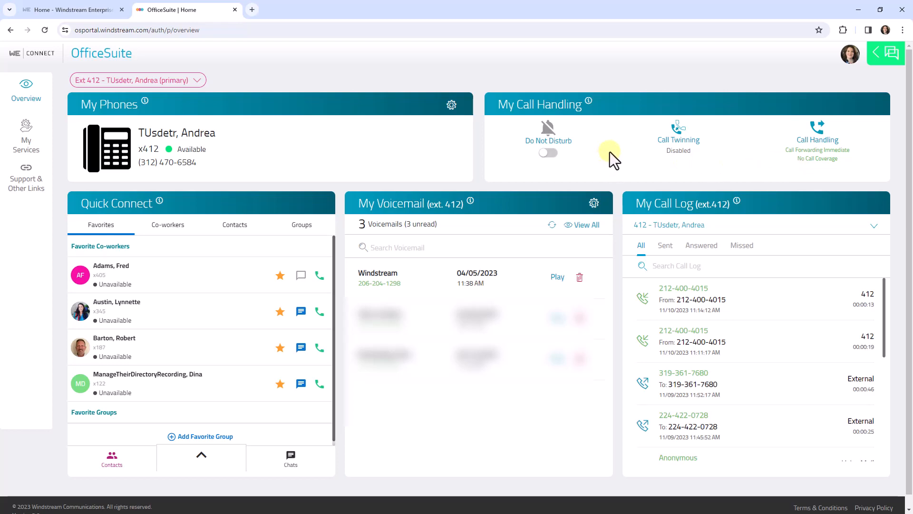
# - Open the My Call Handling service page and check which extensions can be selected for it
pyautogui.moveTo(27, 145)
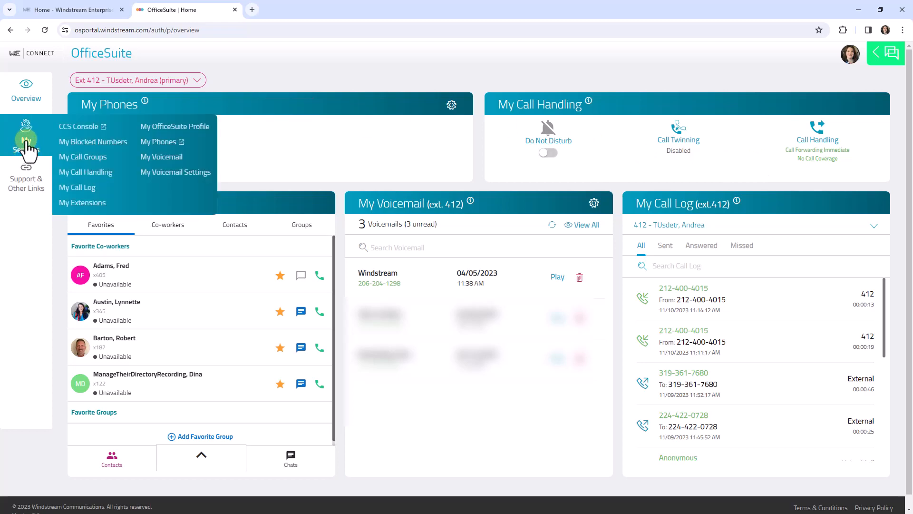
pyautogui.click(72, 173)
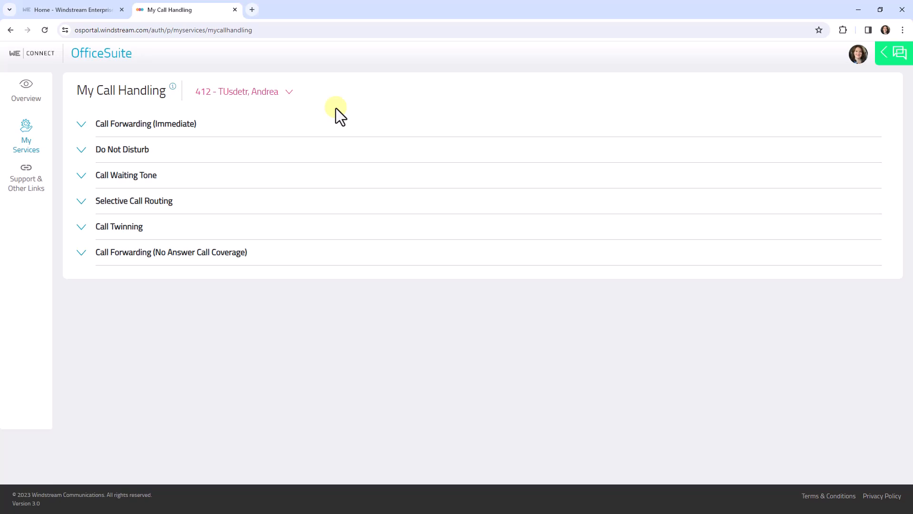
pyautogui.click(288, 93)
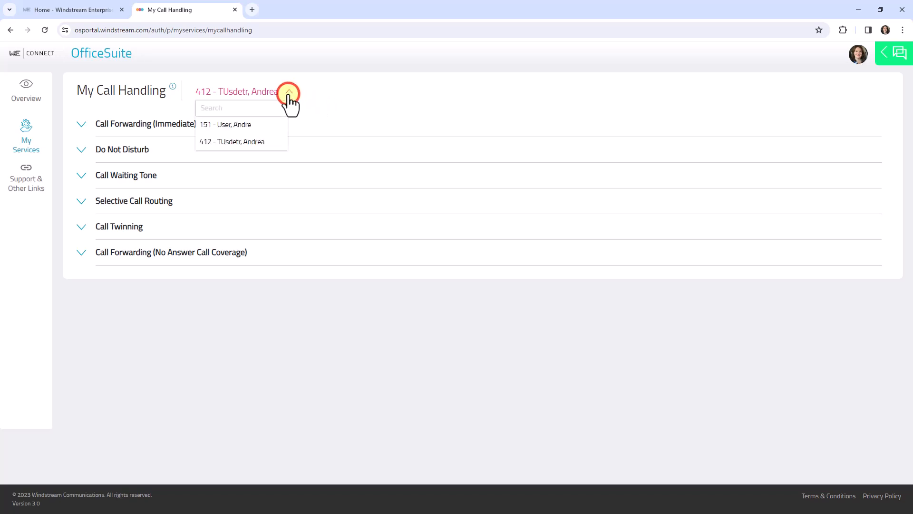
pyautogui.click(289, 92)
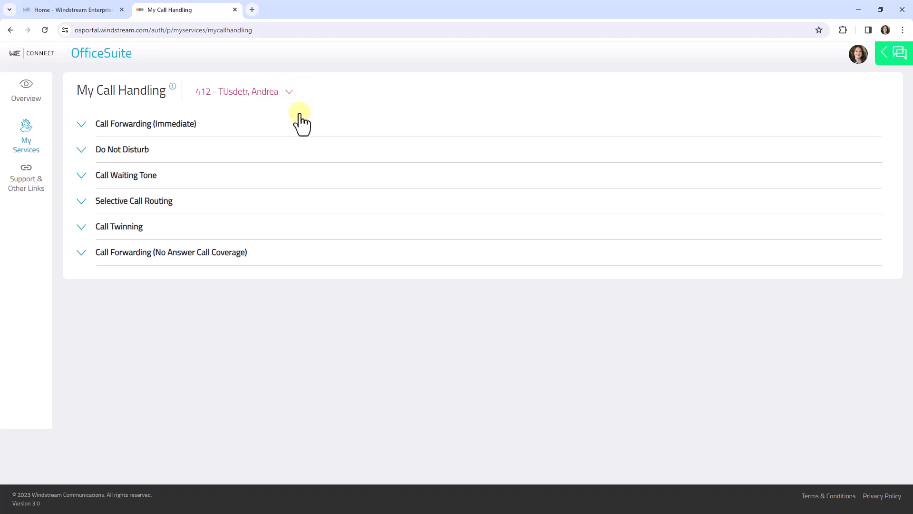
# - Expand both call forwarding sections and set No Answer Call Coverage to forward after 4 rings
pyautogui.click(80, 125)
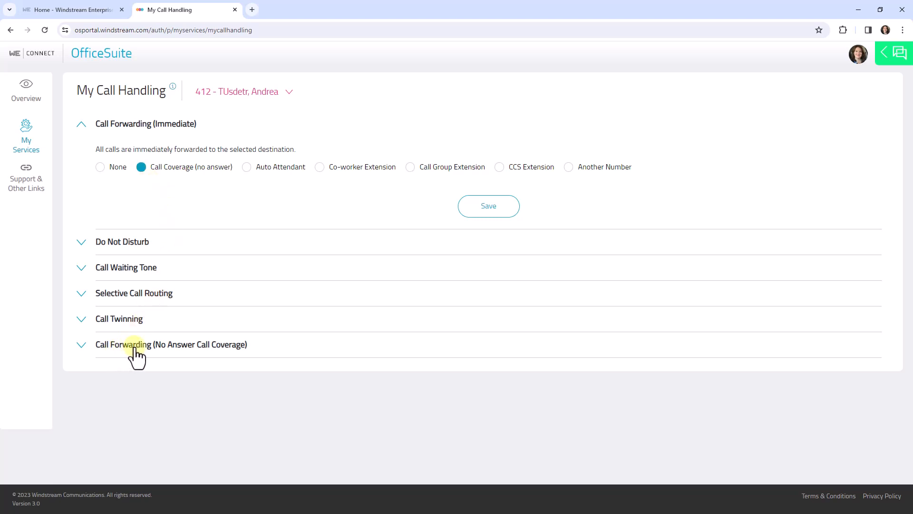
pyautogui.click(81, 345)
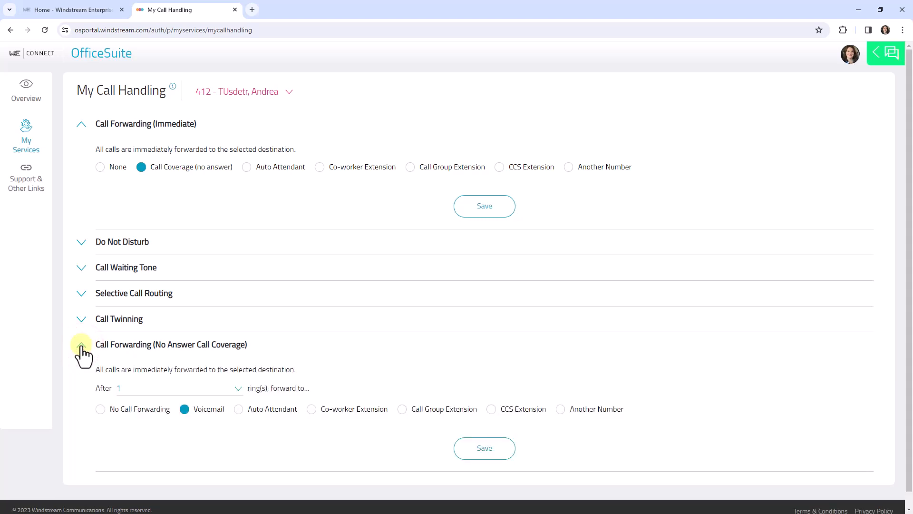
pyautogui.click(237, 389)
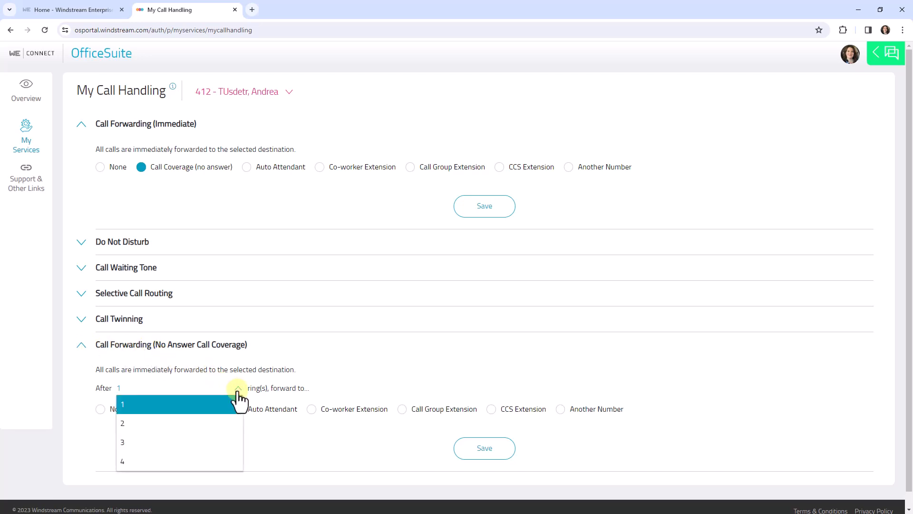
pyautogui.click(197, 461)
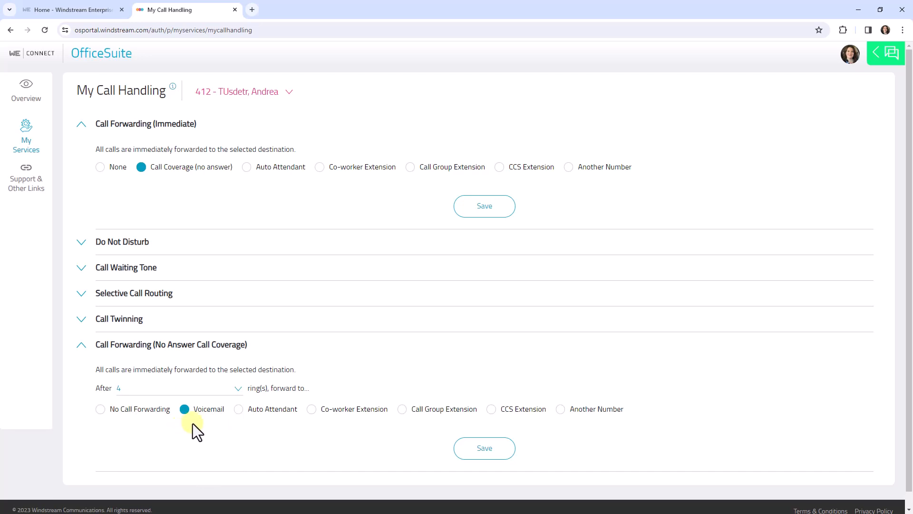
# - Try the Auto Attendant, Co-worker Extension, Call Group Extension, CCS Extension and Another Number destinations for no-answer forwarding
pyautogui.click(238, 409)
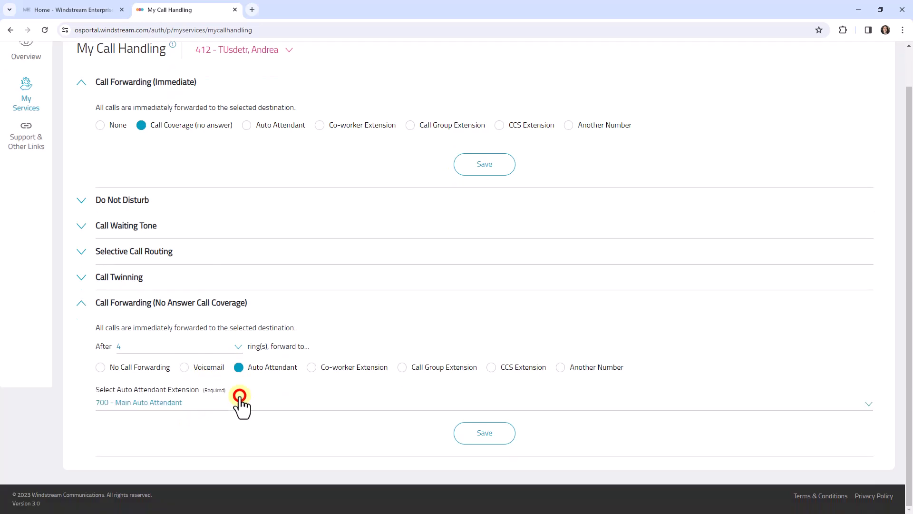
pyautogui.click(238, 415)
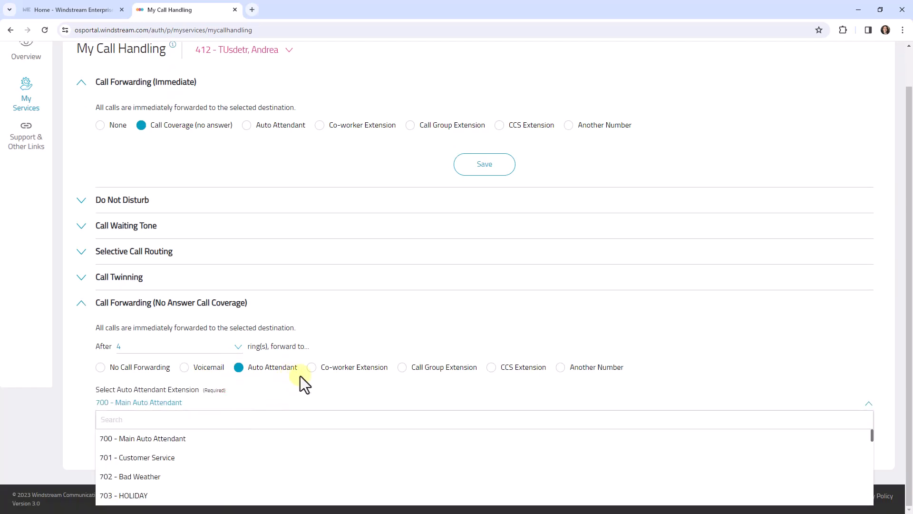
pyautogui.click(311, 368)
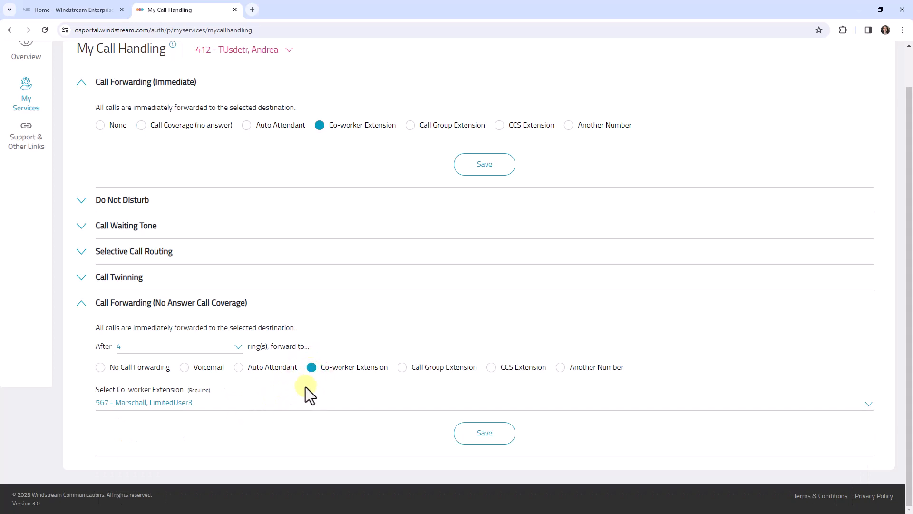
pyautogui.click(291, 413)
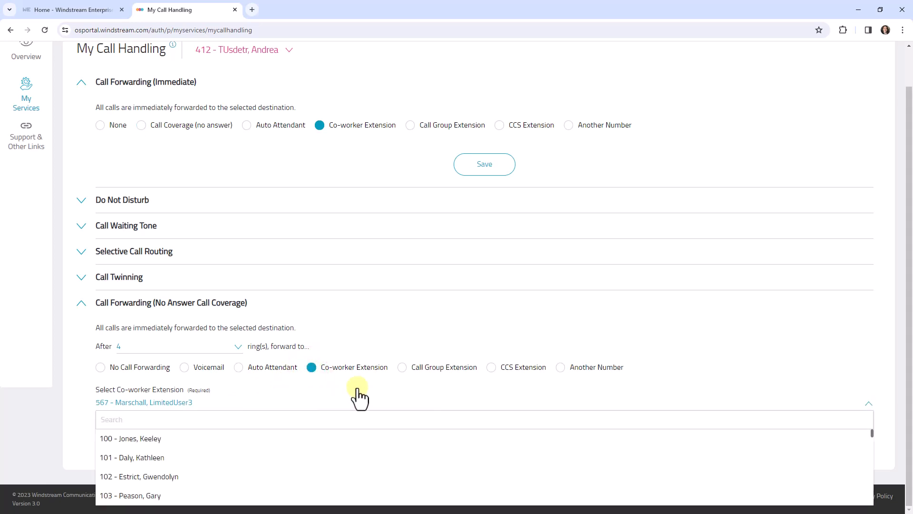
pyautogui.click(402, 368)
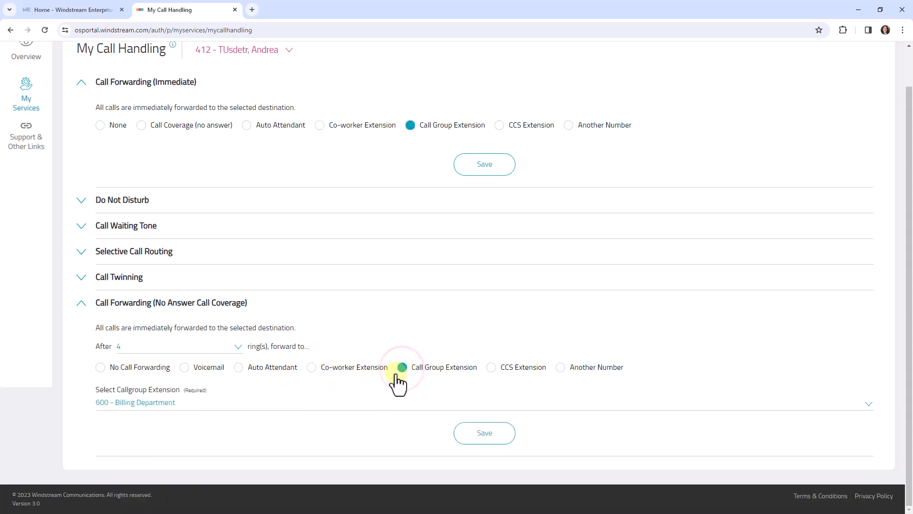
pyautogui.click(352, 408)
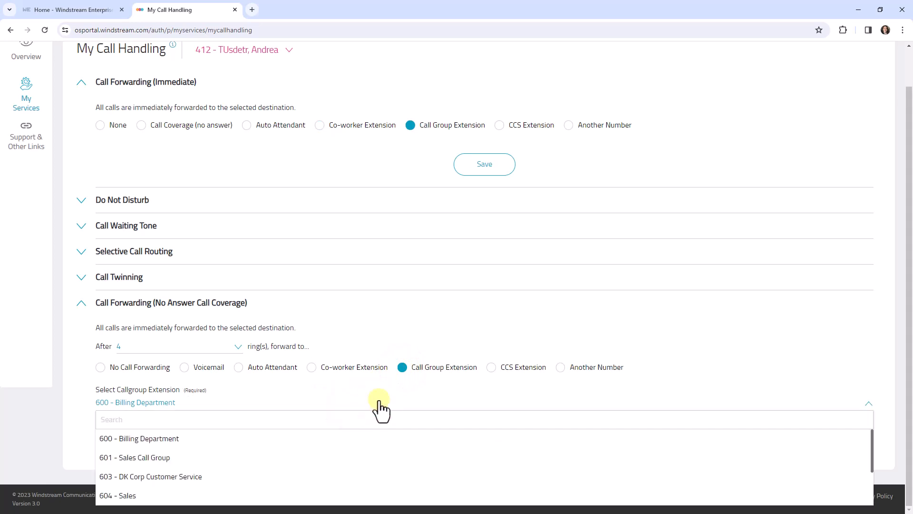
pyautogui.click(490, 368)
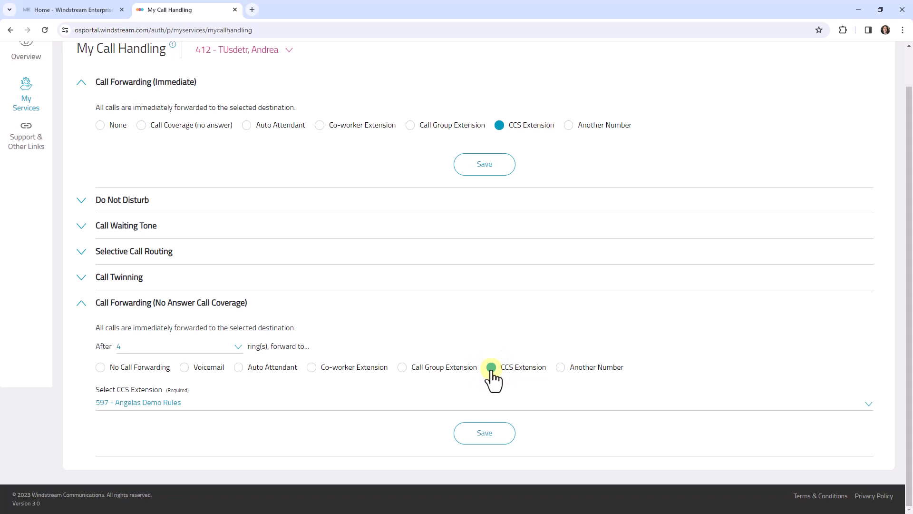
pyautogui.click(418, 406)
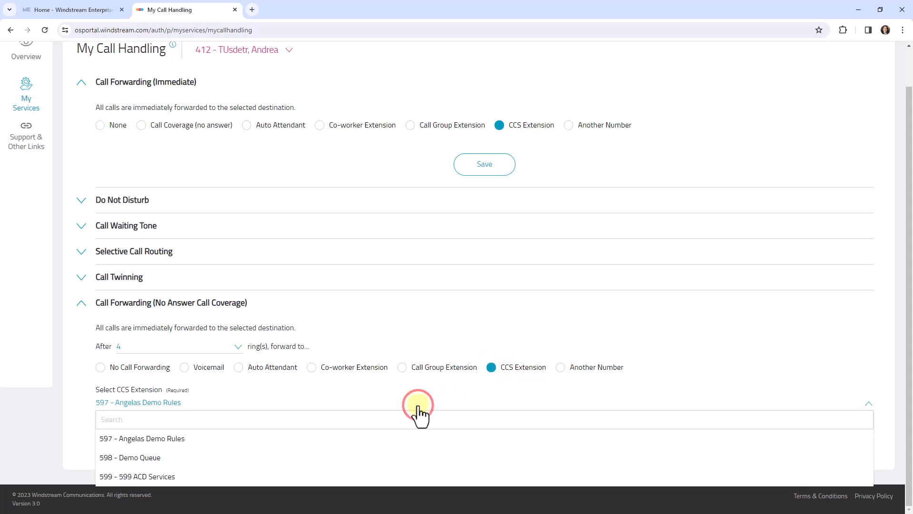
pyautogui.click(561, 368)
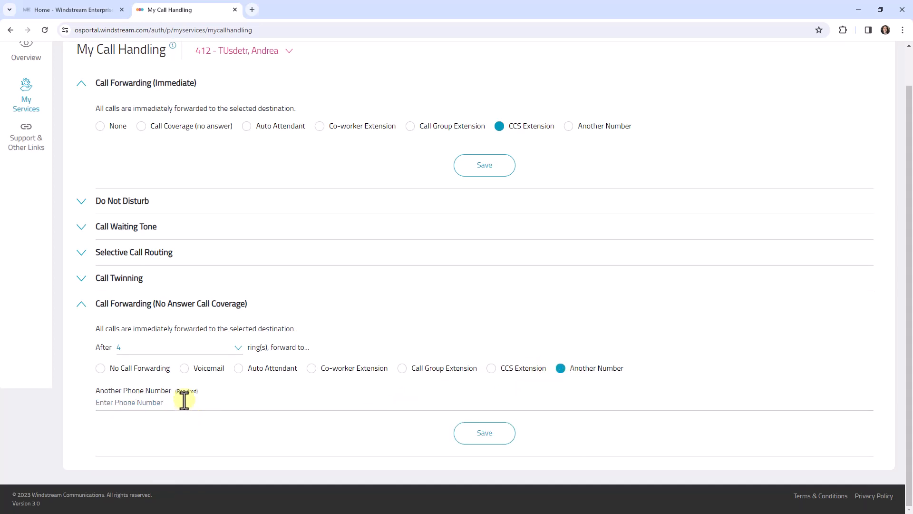
# - Choose Voicemail as the no-answer forwarding destination and save the No Answer Call Coverage settings
pyautogui.click(185, 368)
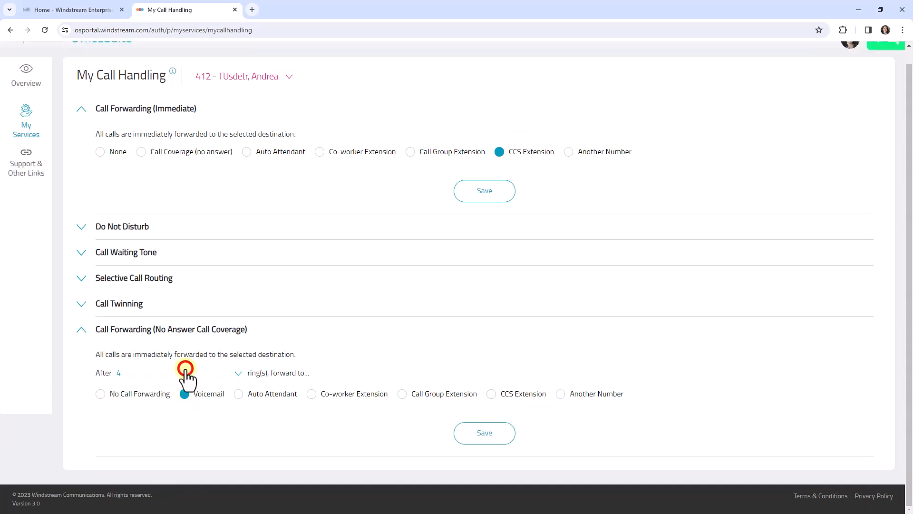
pyautogui.click(484, 434)
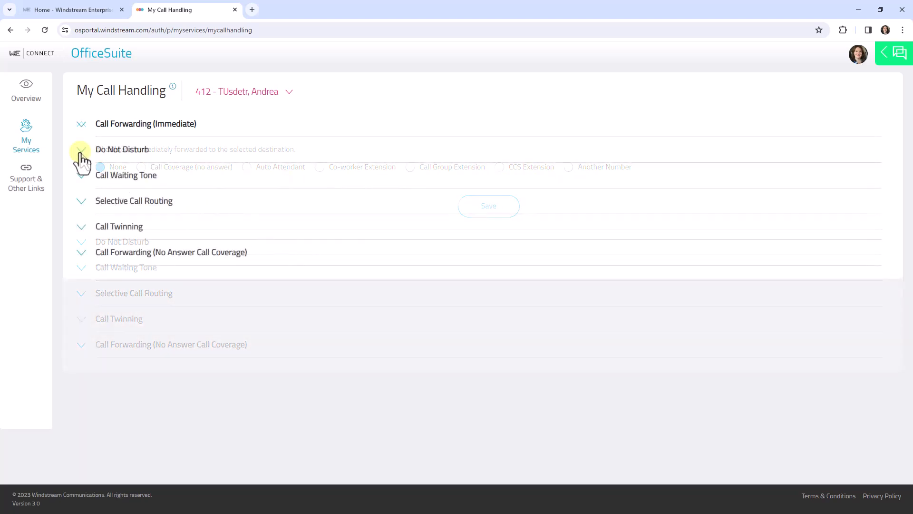
# - Turn on Do Not Disturb and the Call Waiting Tone for the extension
pyautogui.click(81, 151)
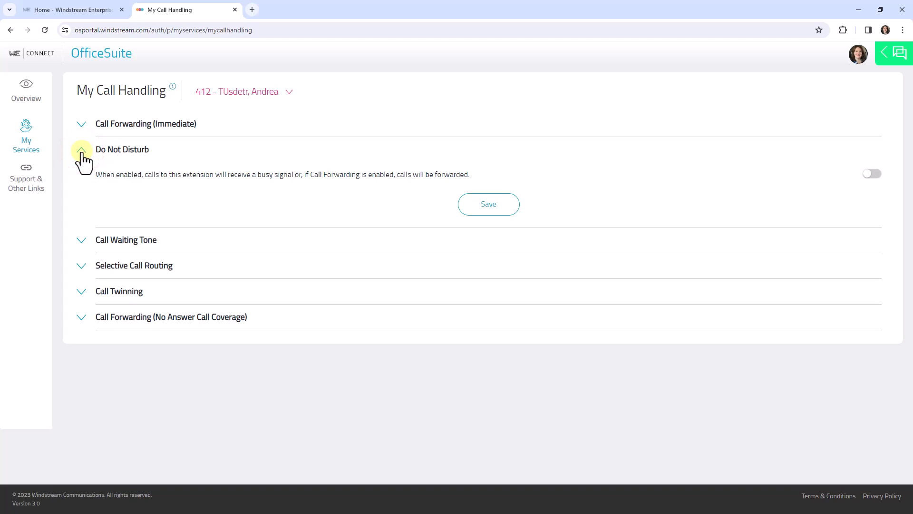
pyautogui.click(867, 174)
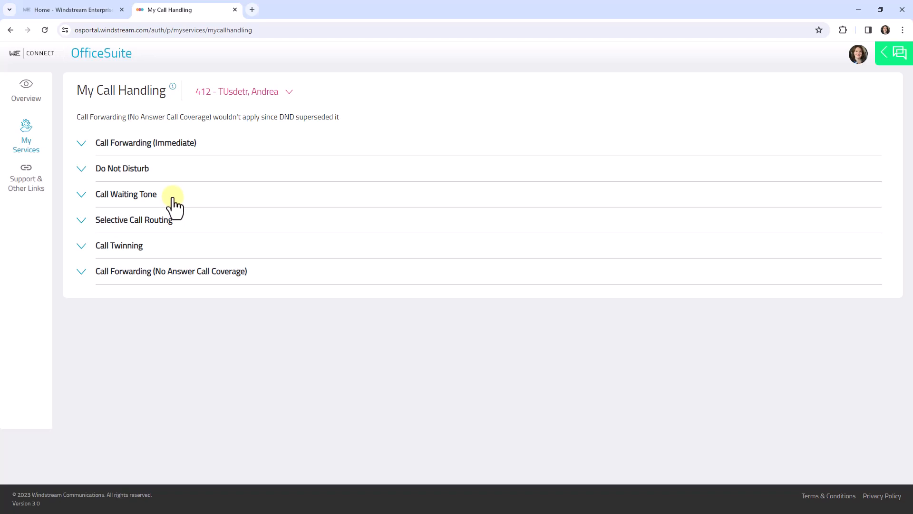
pyautogui.click(81, 194)
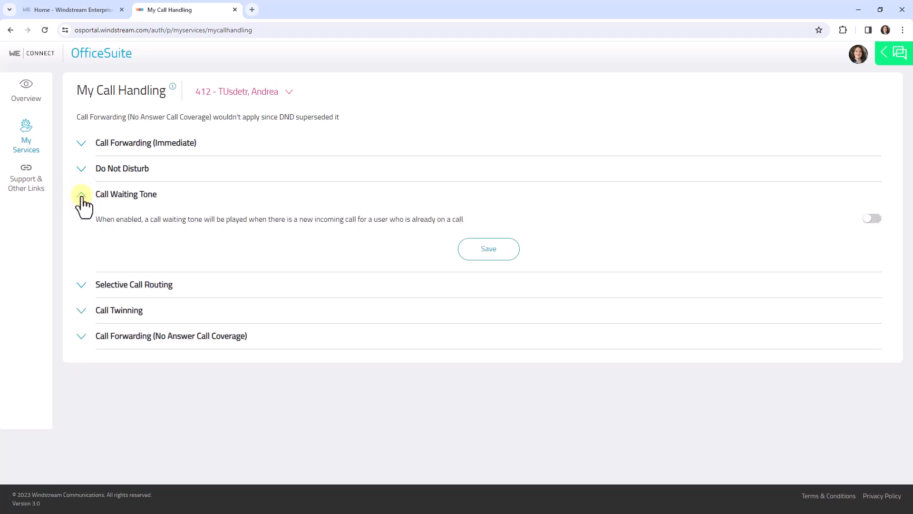
pyautogui.click(870, 218)
# - Open the Selective Call Routing manager and review the caller list and routing options of the system block callers rule
pyautogui.click(81, 219)
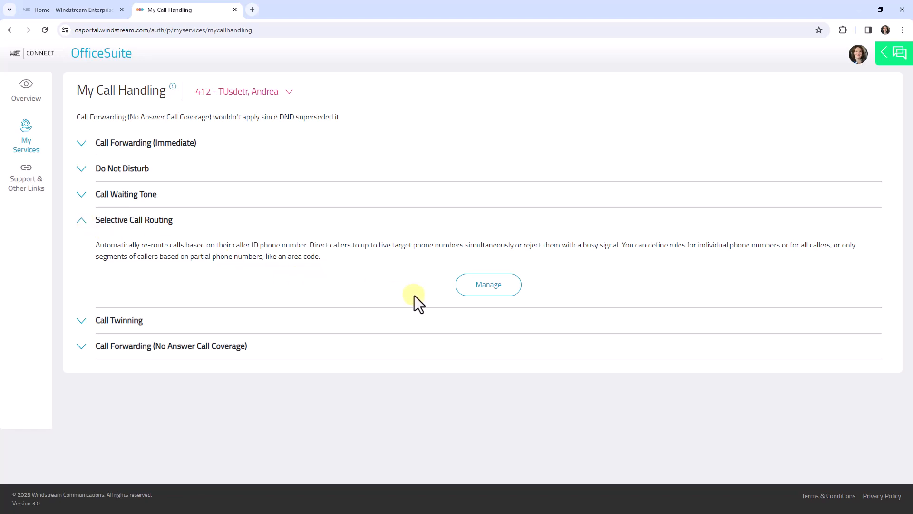
pyautogui.click(495, 287)
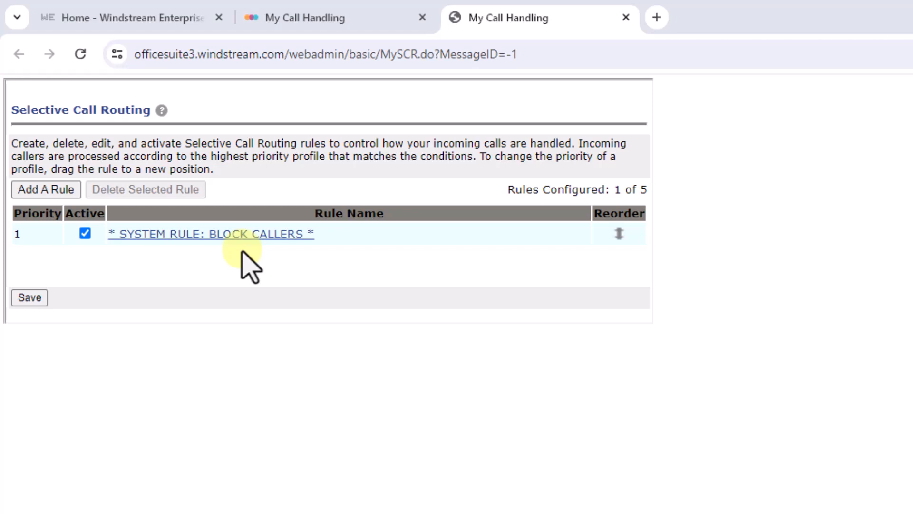
pyautogui.click(226, 234)
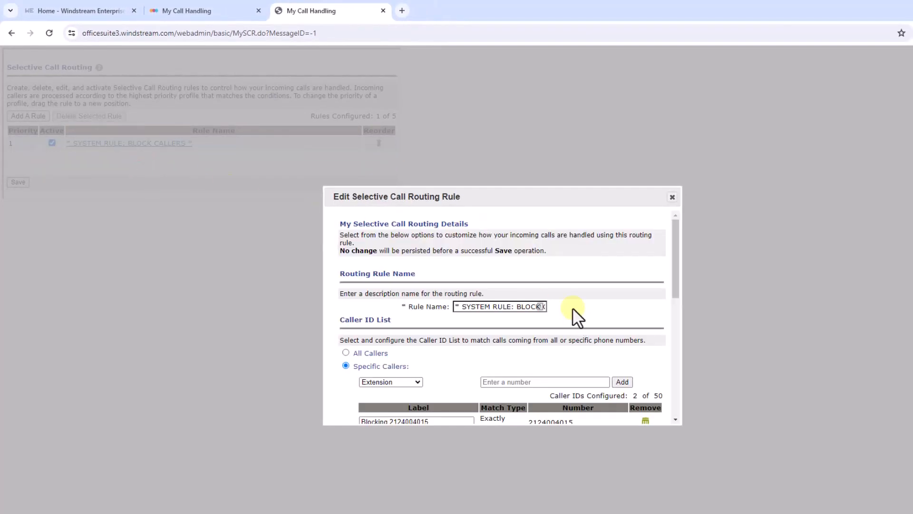
pyautogui.scroll(-2, 573, 327)
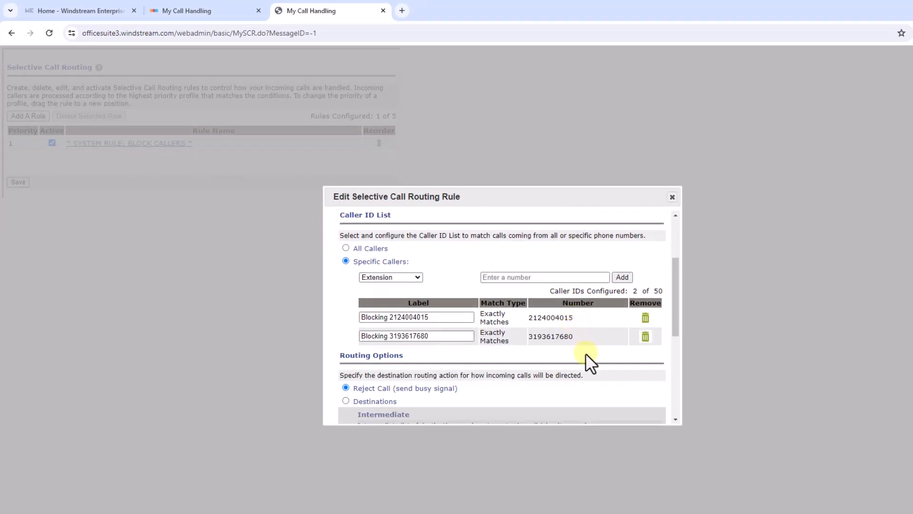
pyautogui.scroll(-1, 586, 353)
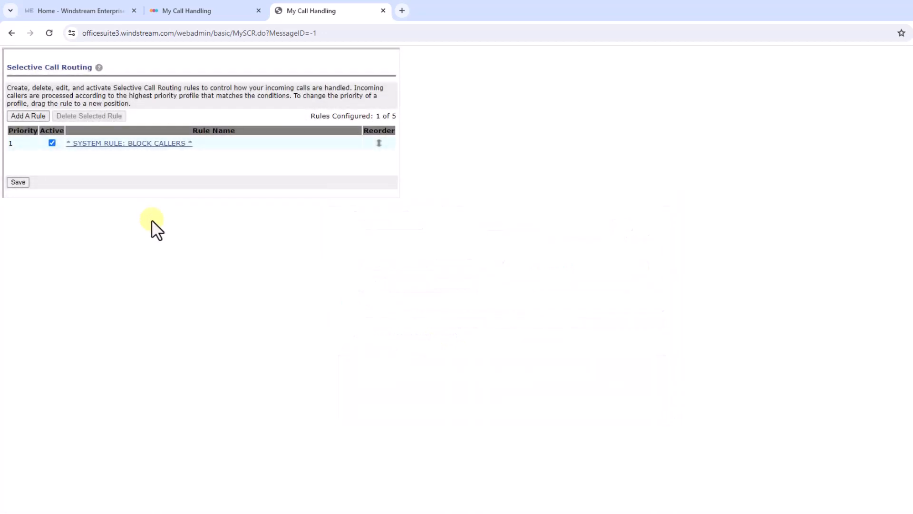
# - Start a new selective call routing rule and name it Anonymous
pyautogui.click(25, 115)
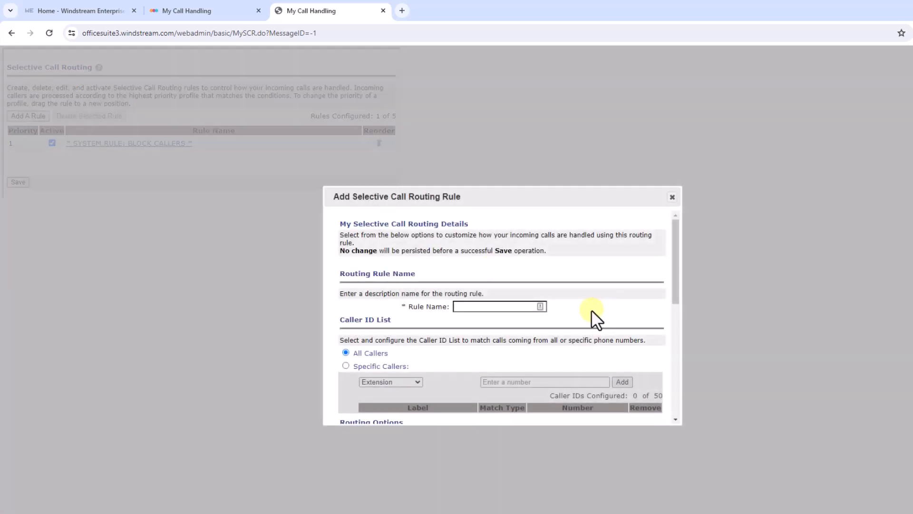
pyautogui.scroll(-1, 591, 309)
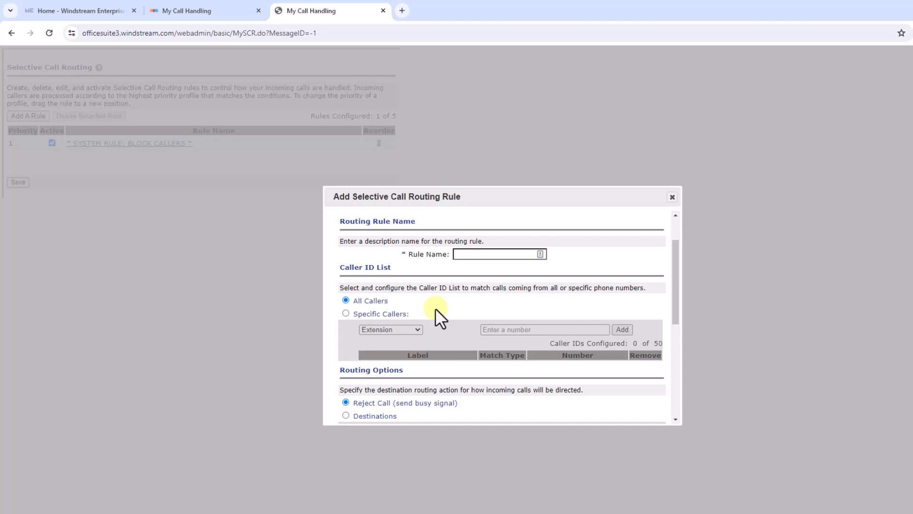
pyautogui.scroll(-2, 435, 308)
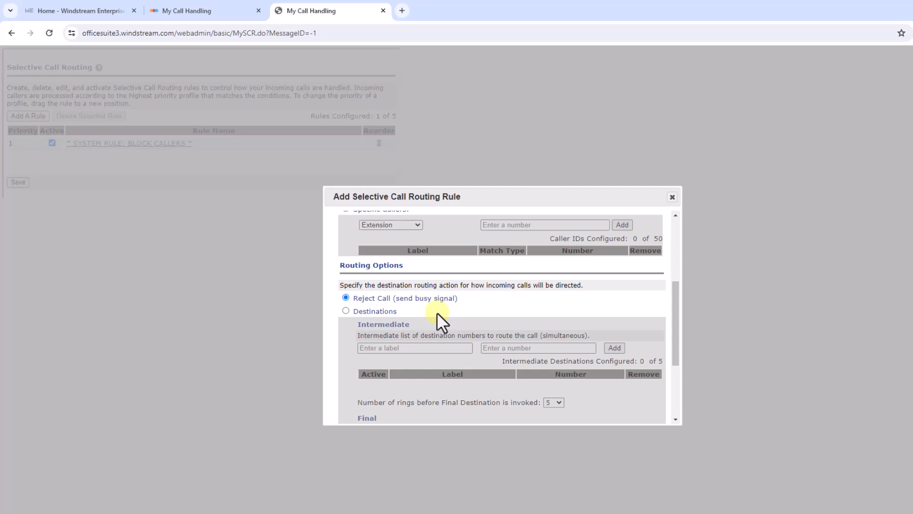
pyautogui.scroll(3, 437, 312)
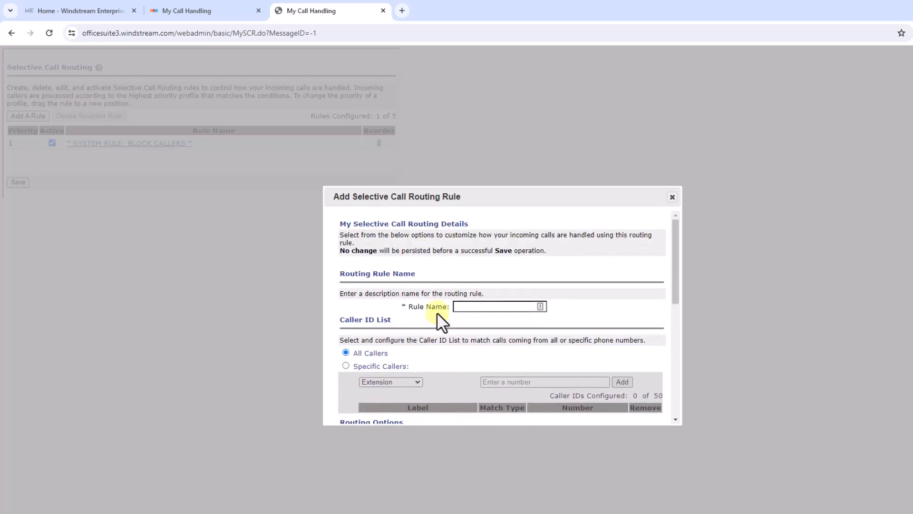
pyautogui.click(470, 309)
# - Limit the Anonymous rule to specific callers and add a caller ID entry with the match type Unavailable
pyautogui.scroll(-1, 452, 345)
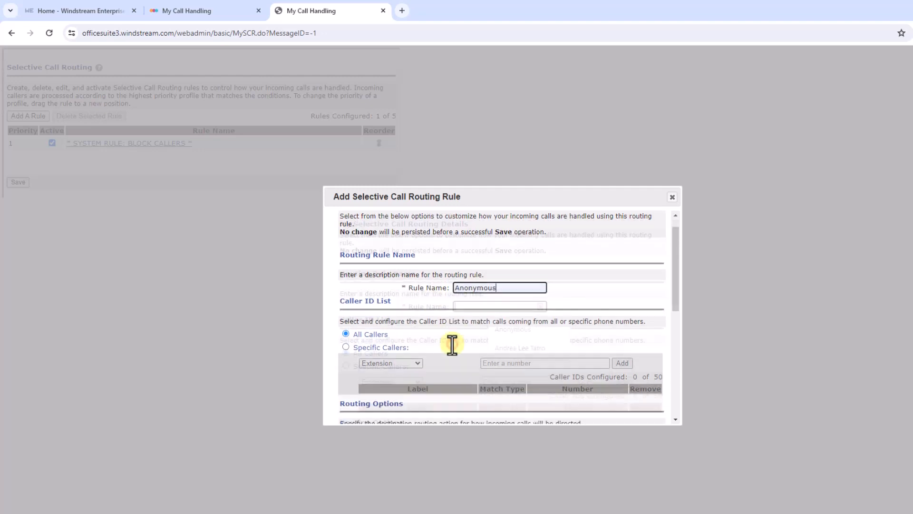
pyautogui.scroll(-2, 452, 344)
pyautogui.click(346, 261)
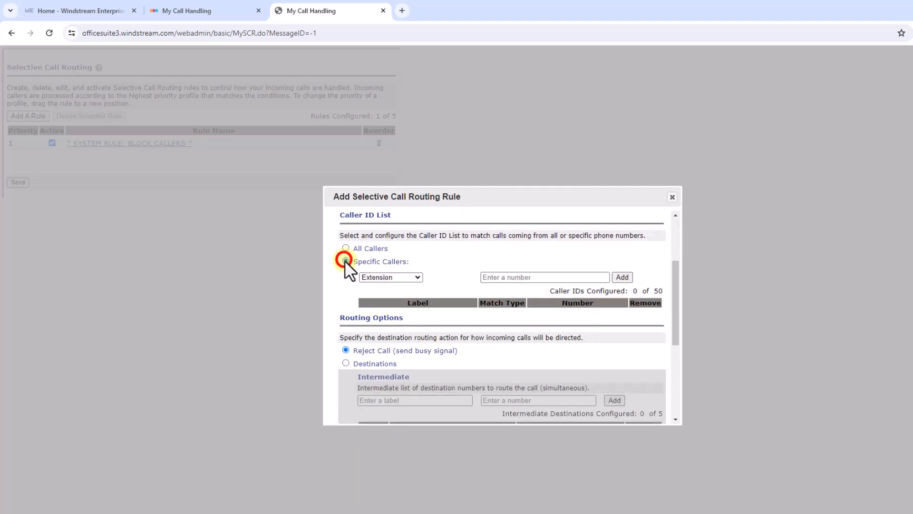
pyautogui.click(405, 278)
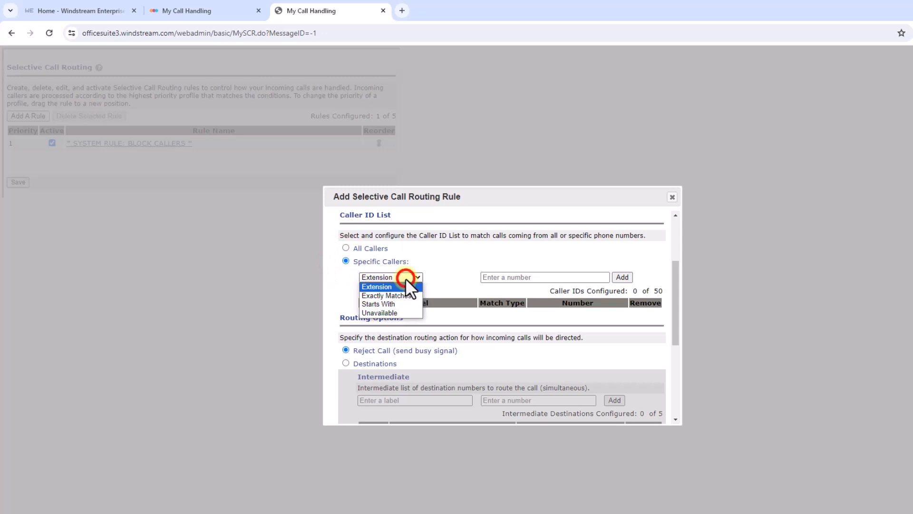
pyautogui.click(406, 309)
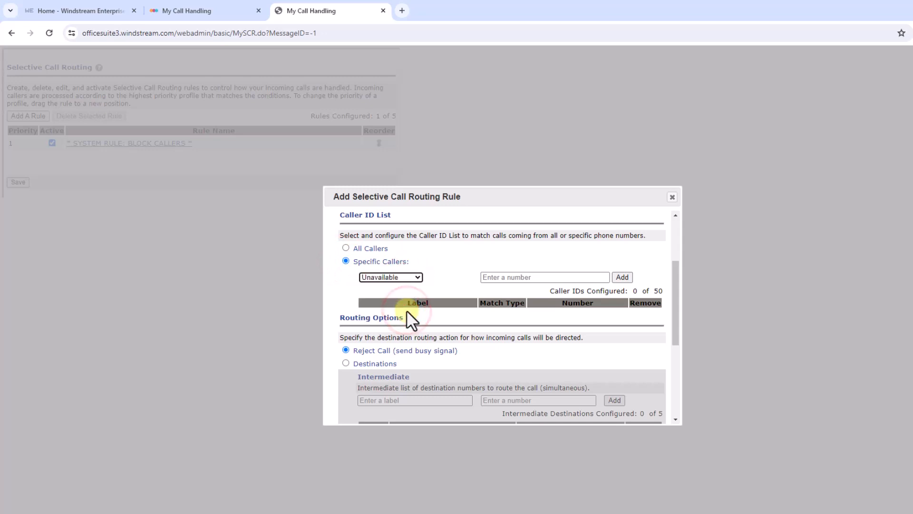
pyautogui.click(440, 290)
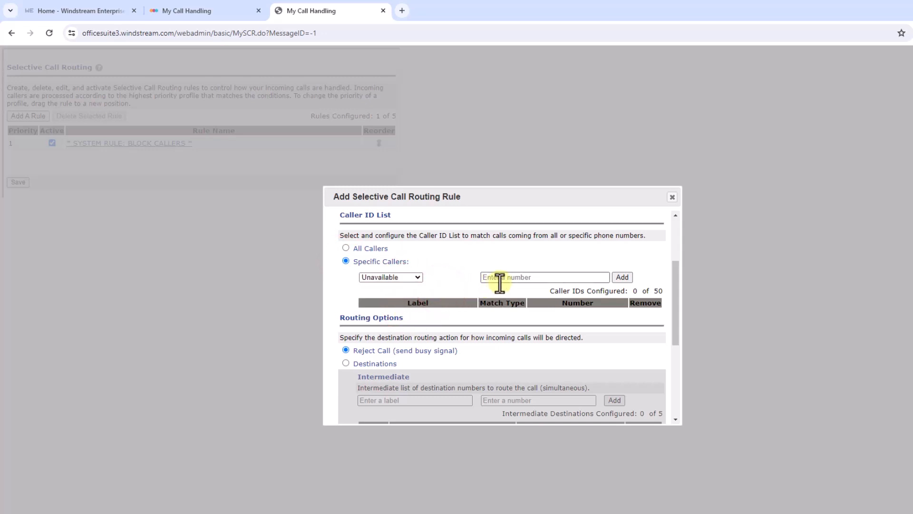
pyautogui.click(498, 278)
pyautogui.click(563, 299)
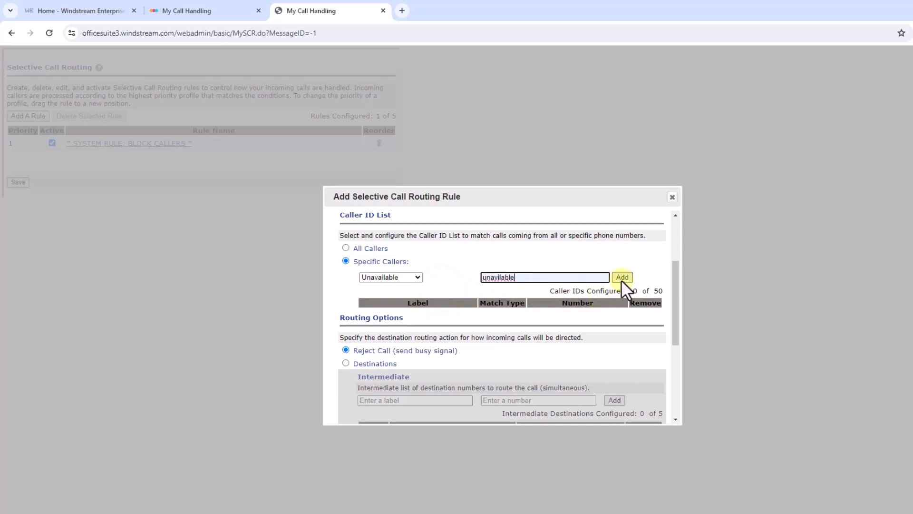
pyautogui.click(621, 278)
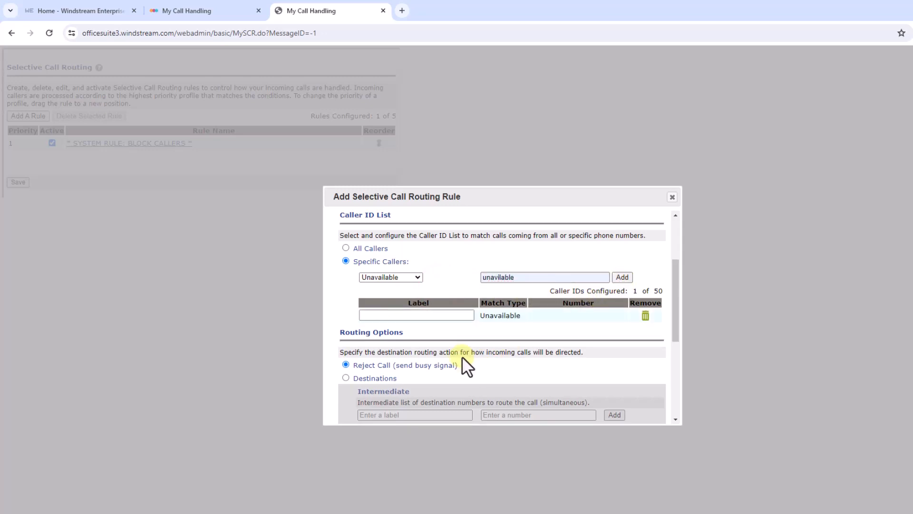
# - Try the Destinations routing option, review its intermediate and final destination choices, and return to Reject Call (send busy signal)
pyautogui.scroll(-1, 461, 357)
pyautogui.scroll(-1, 461, 356)
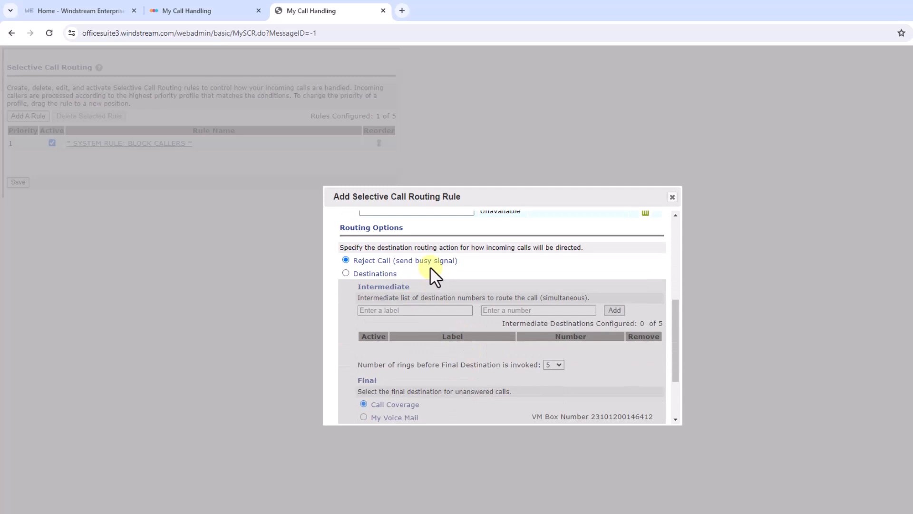
pyautogui.click(345, 273)
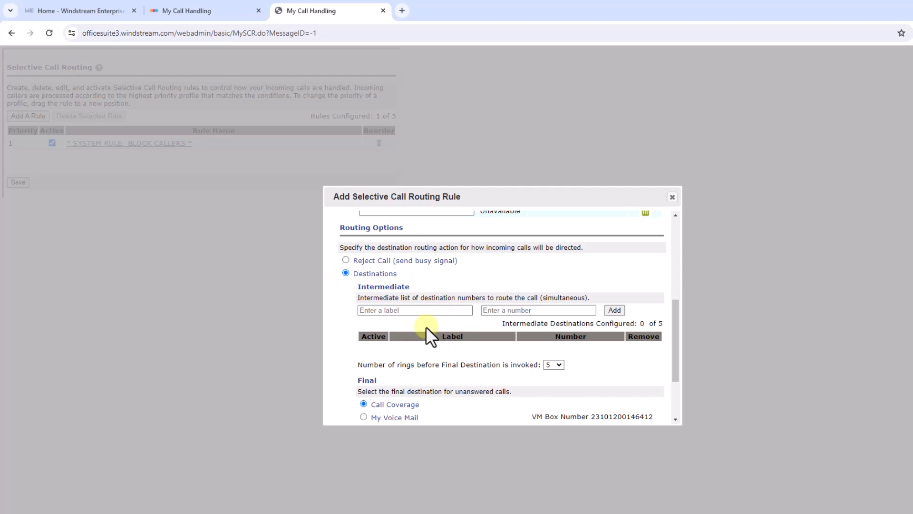
pyautogui.scroll(-2, 426, 326)
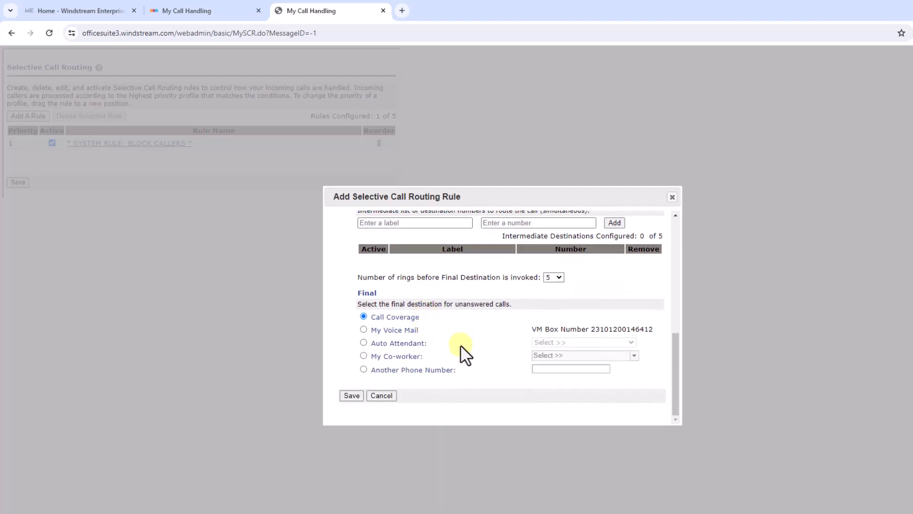
pyautogui.scroll(2, 461, 345)
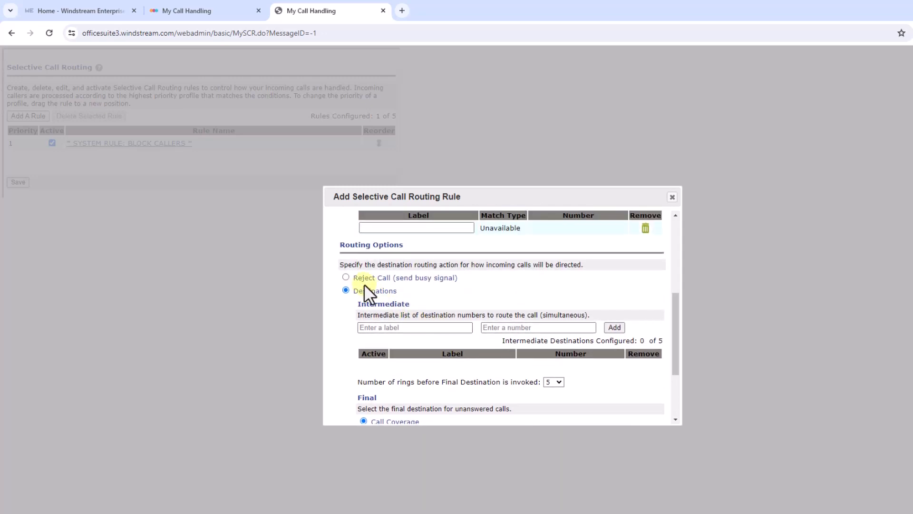
pyautogui.click(345, 277)
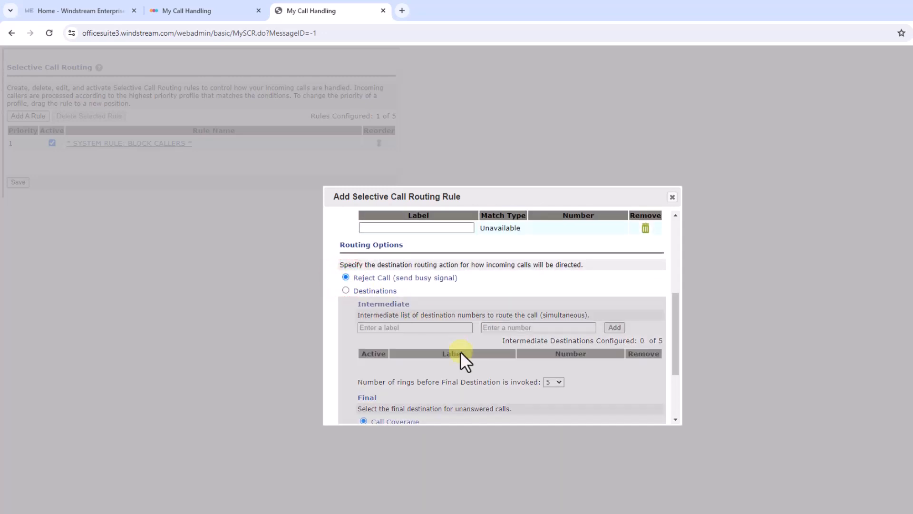
# - Save the new Anonymous rule with Reject Call (send busy signal) as its routing option
pyautogui.scroll(-1, 460, 352)
pyautogui.scroll(-1, 460, 352)
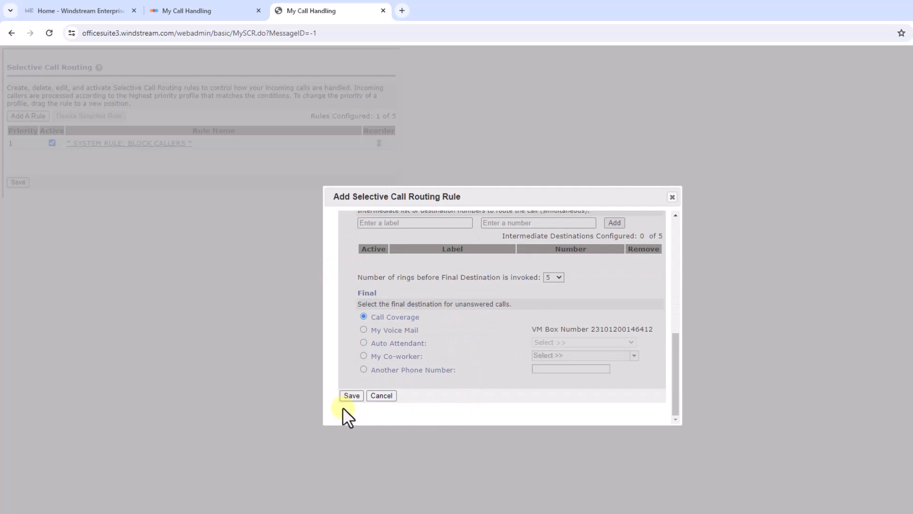
pyautogui.click(351, 396)
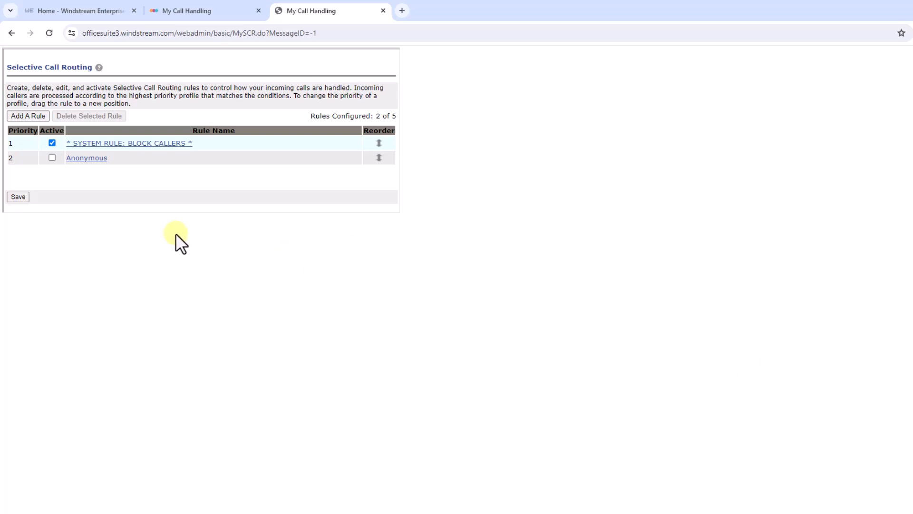
# - Activate the Anonymous rule and move it above the system block callers rule to priority 1
pyautogui.click(53, 157)
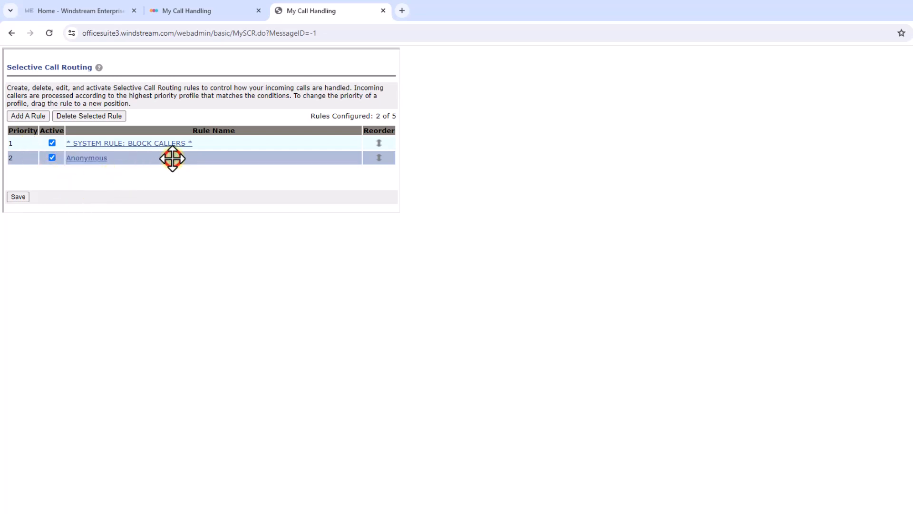
pyautogui.moveTo(172, 159); pyautogui.dragTo(172, 142)
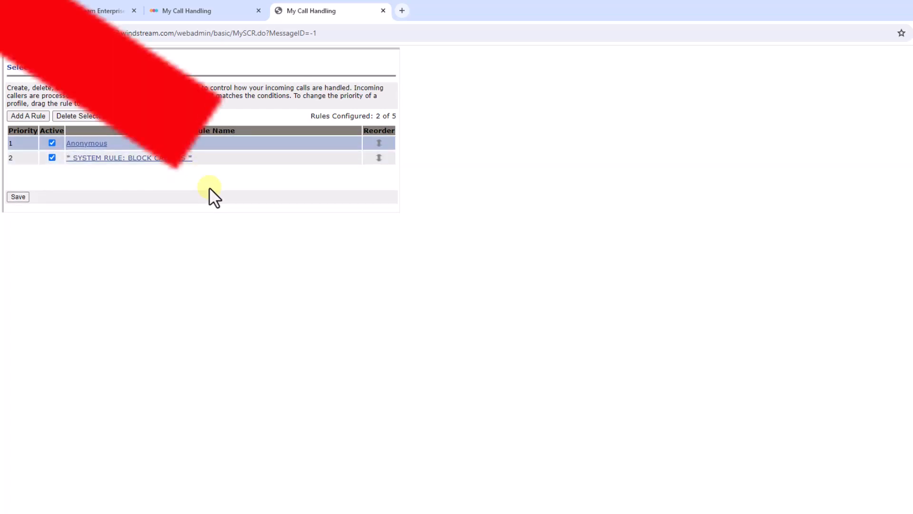
pyautogui.click(100, 70)
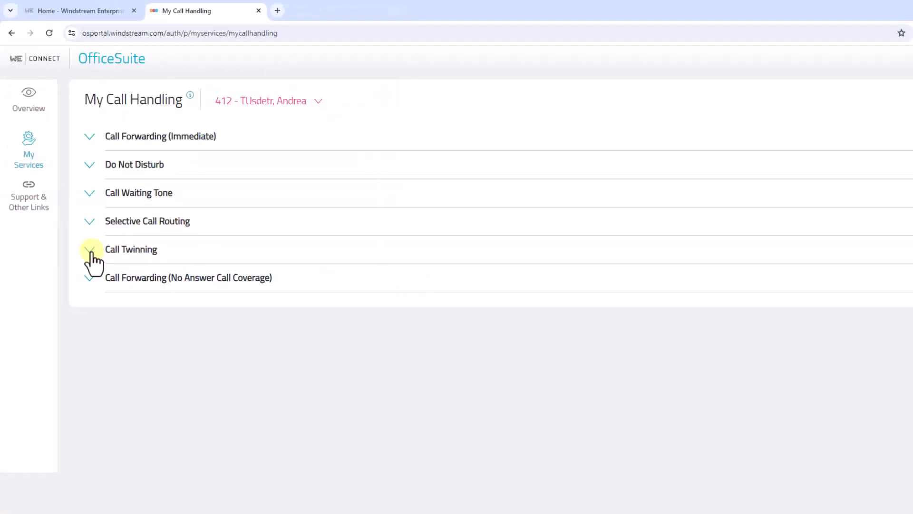
# - Turn on Personal Twinning in the Call Twinning settings, enter the twinning phone number and save
pyautogui.click(92, 250)
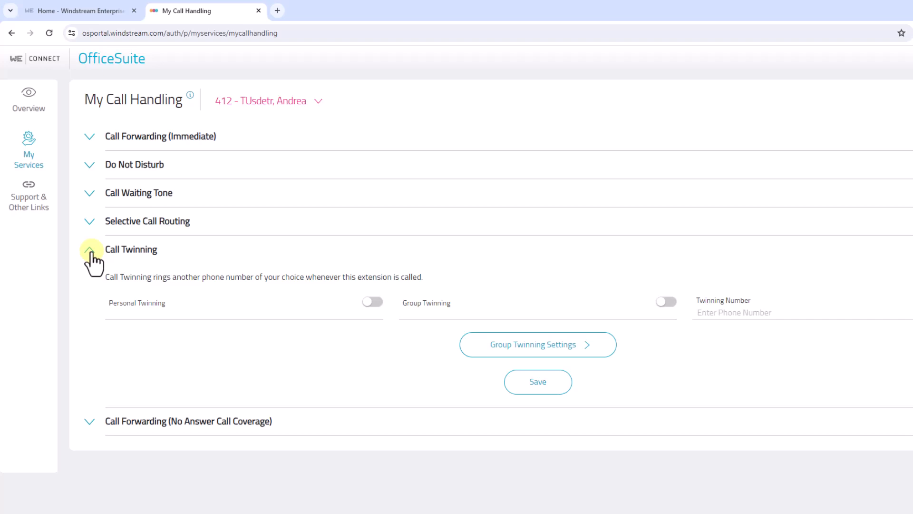
pyautogui.click(369, 305)
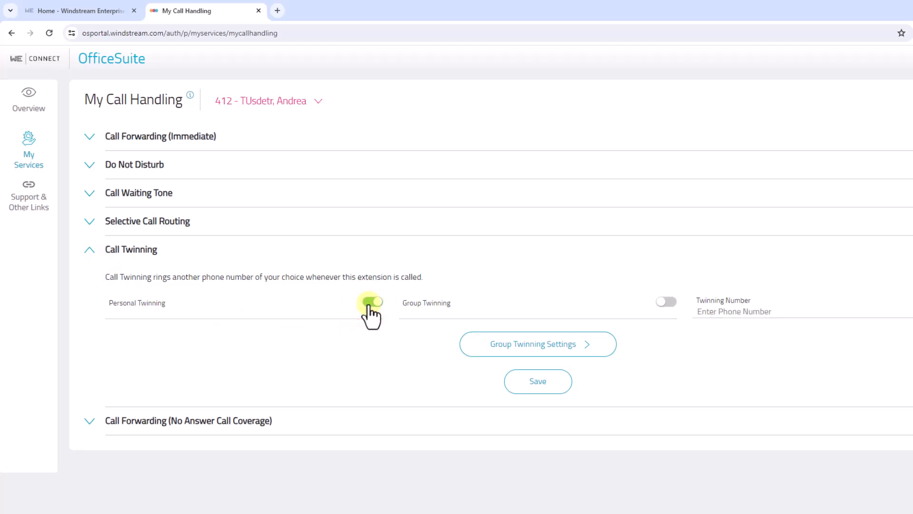
pyautogui.click(708, 312)
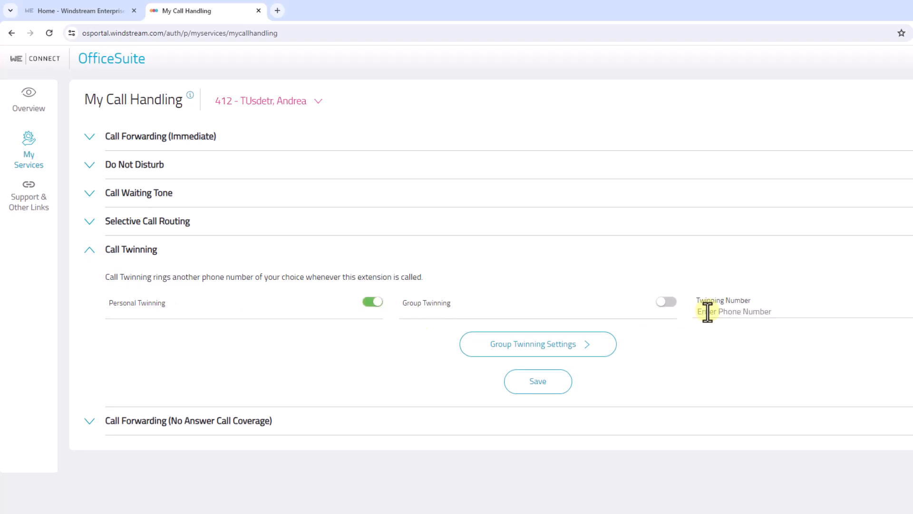
pyautogui.click(708, 312)
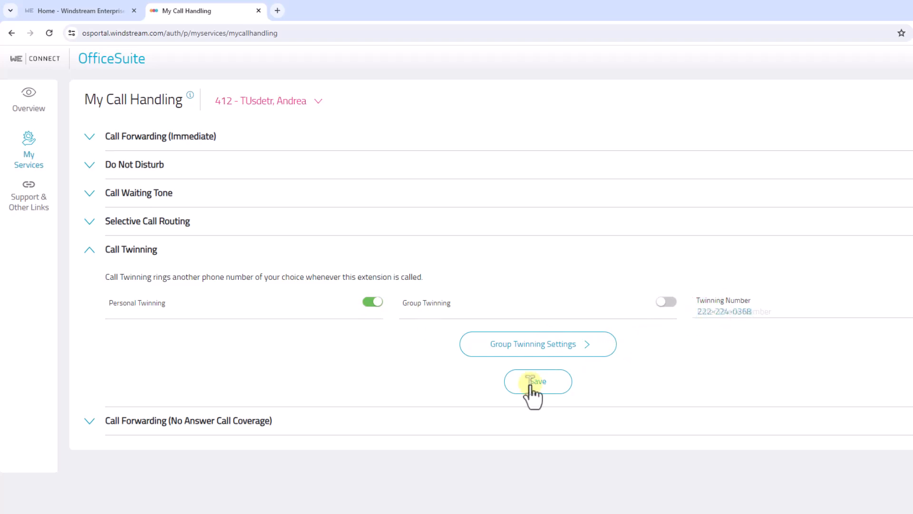
pyautogui.click(532, 386)
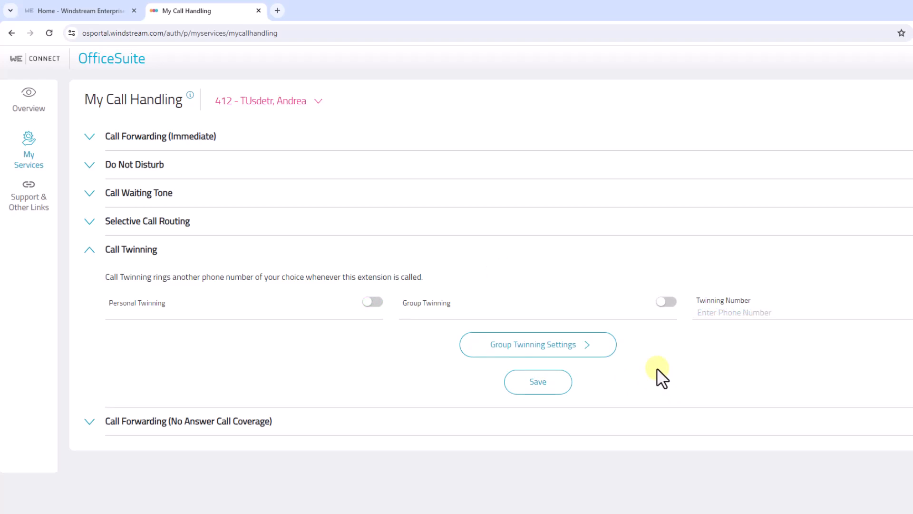
# - Turn on Group Twinning and make twinning active for the call group 600 - Billing Department
pyautogui.click(666, 302)
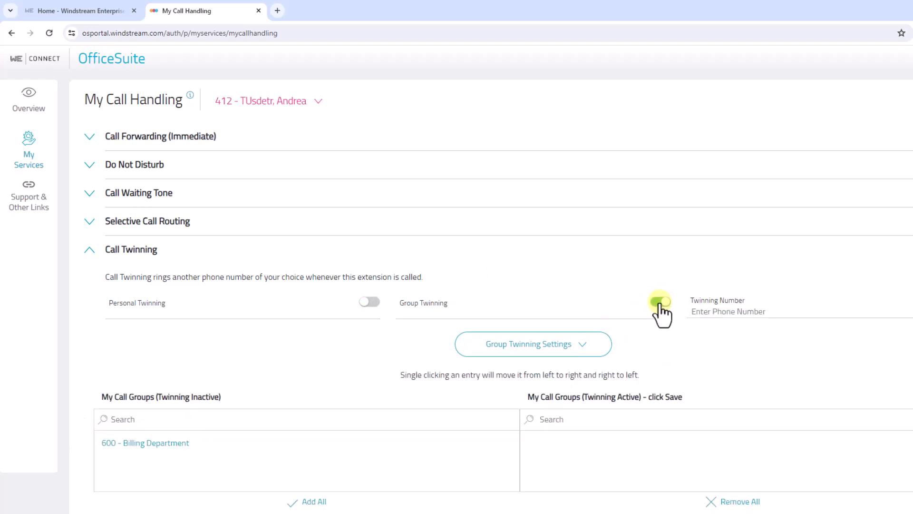
pyautogui.scroll(-1, 688, 371)
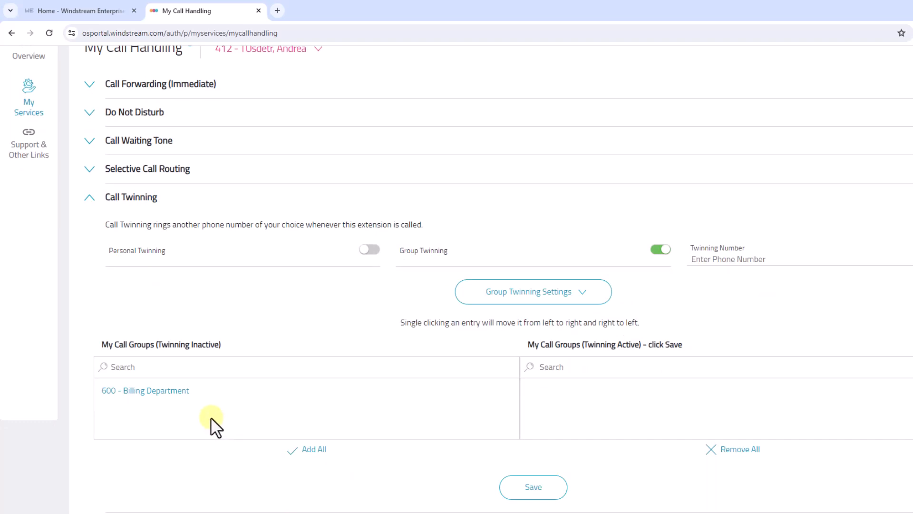
pyautogui.click(180, 391)
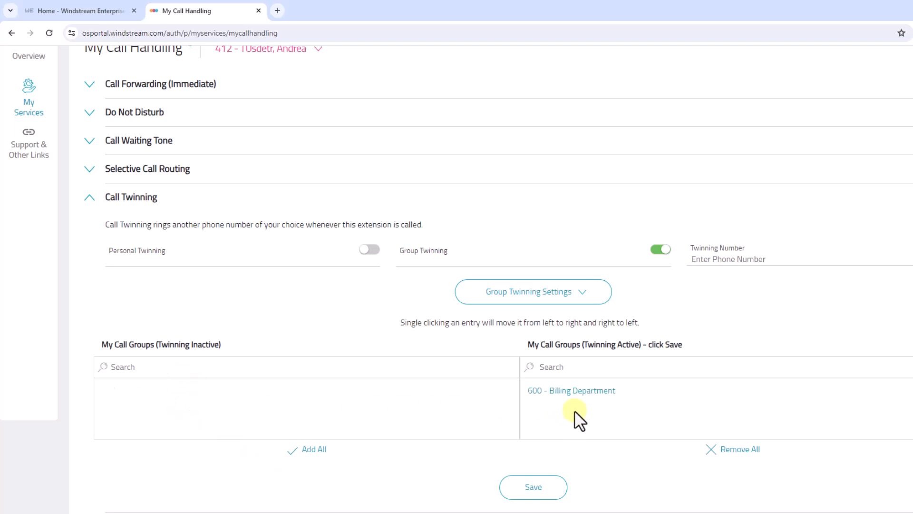
# - Enter the twinning phone number for Group Twinning, save, and reopen the group twinning settings to check the active groups
pyautogui.click(702, 259)
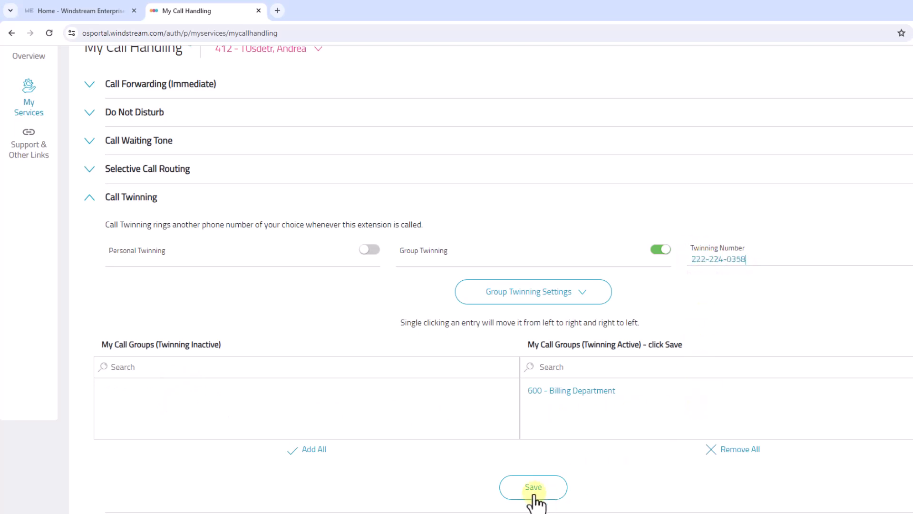
pyautogui.click(532, 492)
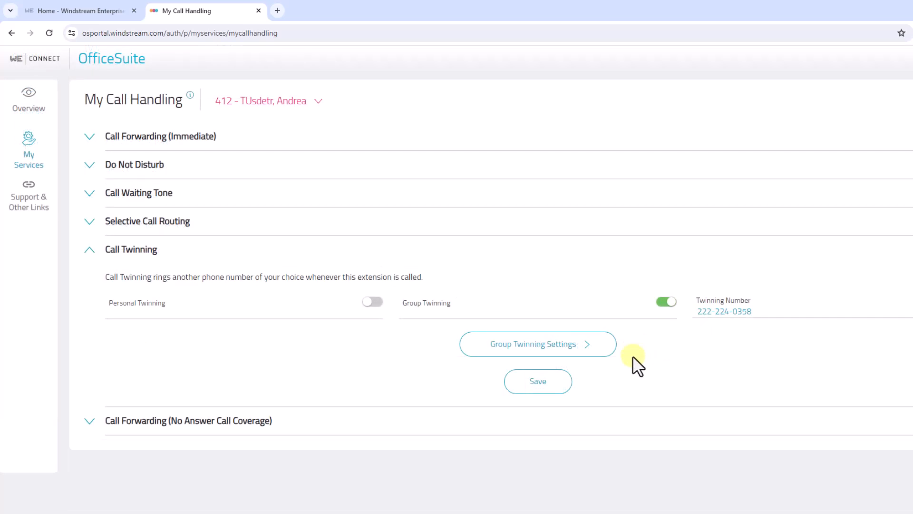
pyautogui.click(546, 349)
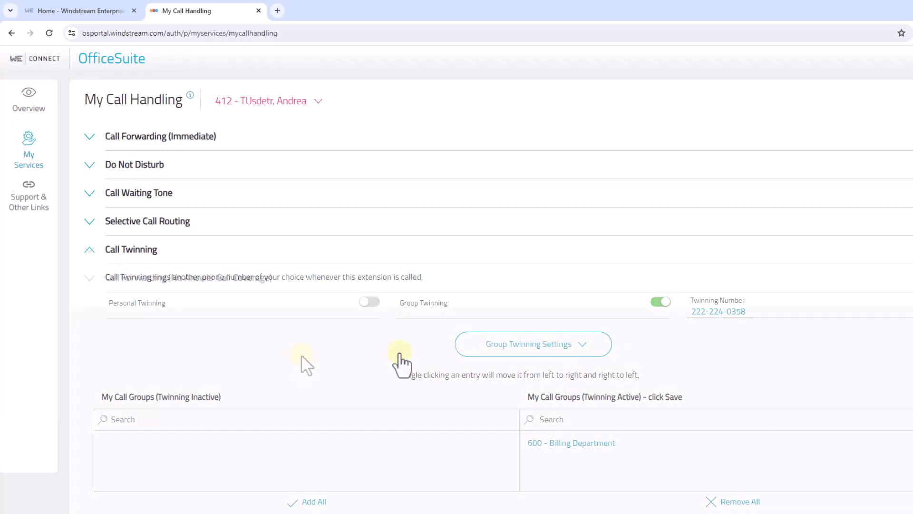